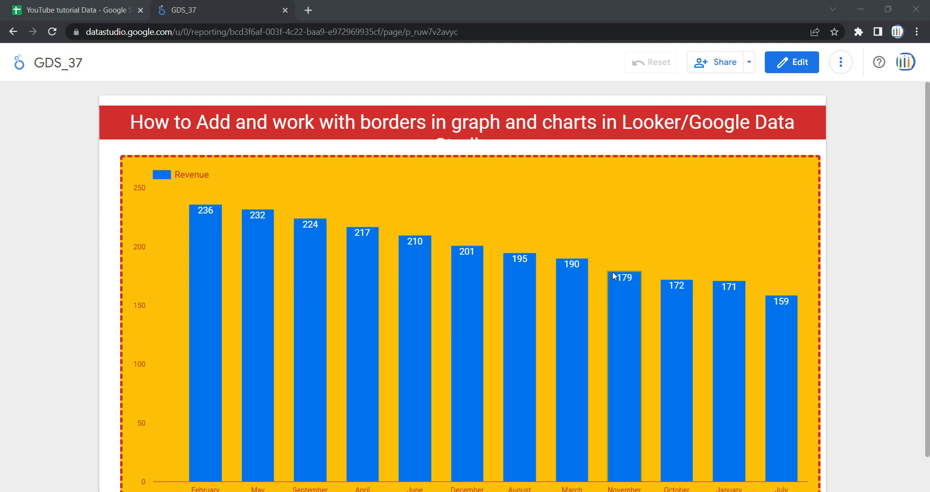
- Edit the GDS_37 report, select the bar chart, and scroll its Style tab to Background and Border
{"action": "mouse_move", "coordinate": [632, 225]}
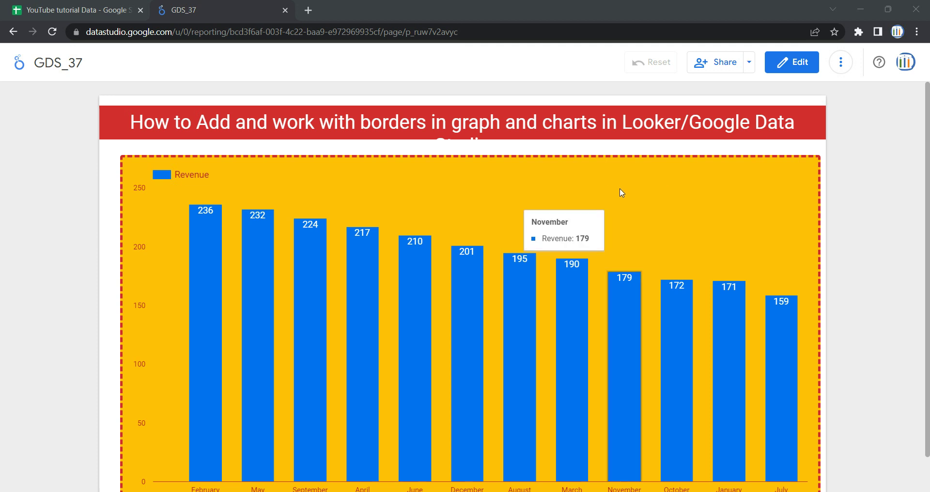
{"action": "scroll", "coordinate": [457, 245], "scroll_direction": "down", "scroll_amount": 1}
{"action": "scroll", "coordinate": [458, 246], "scroll_direction": "up", "scroll_amount": 1}
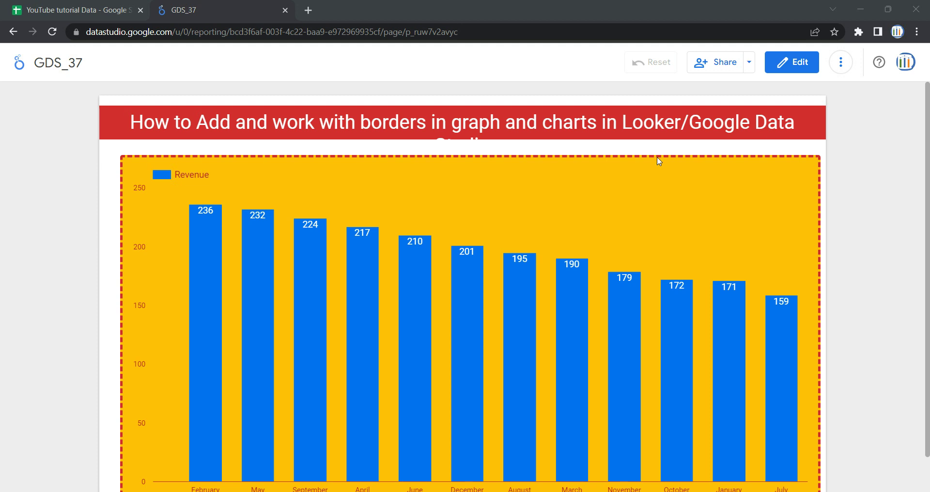
{"action": "left_click", "coordinate": [785, 71]}
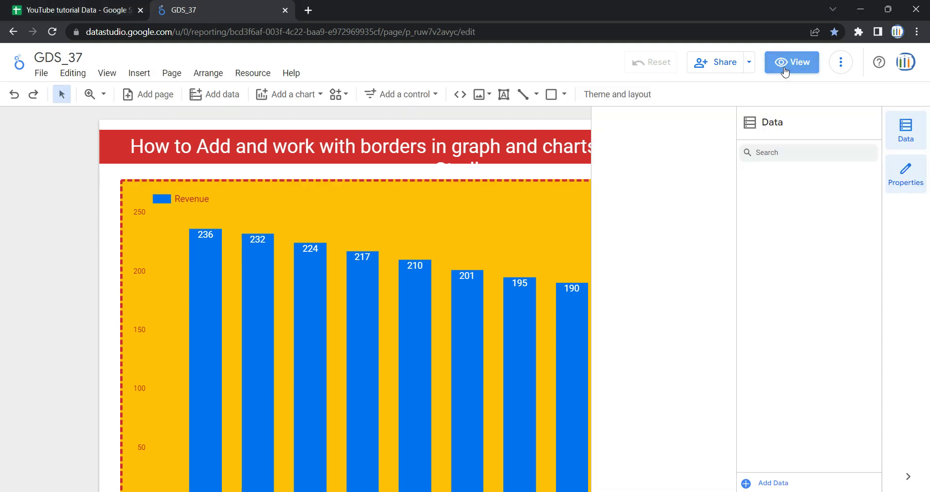
{"action": "left_click", "coordinate": [487, 186]}
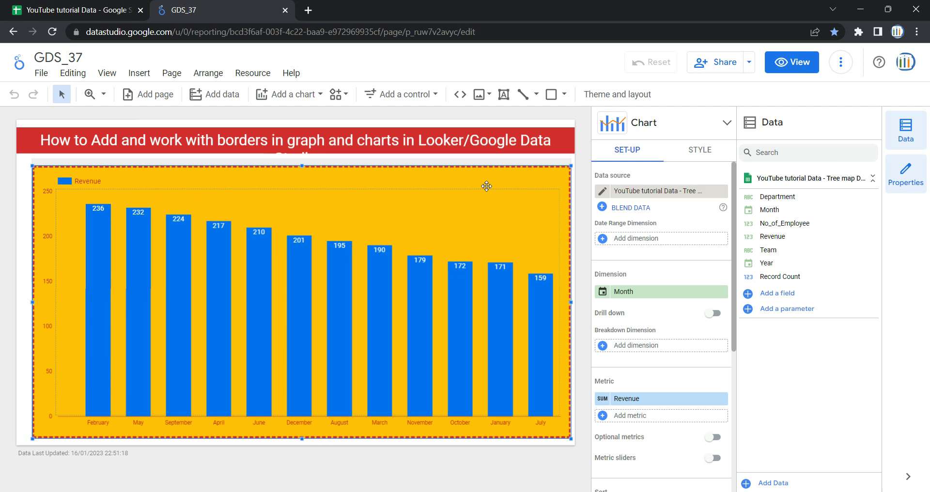
{"action": "left_click", "coordinate": [691, 156]}
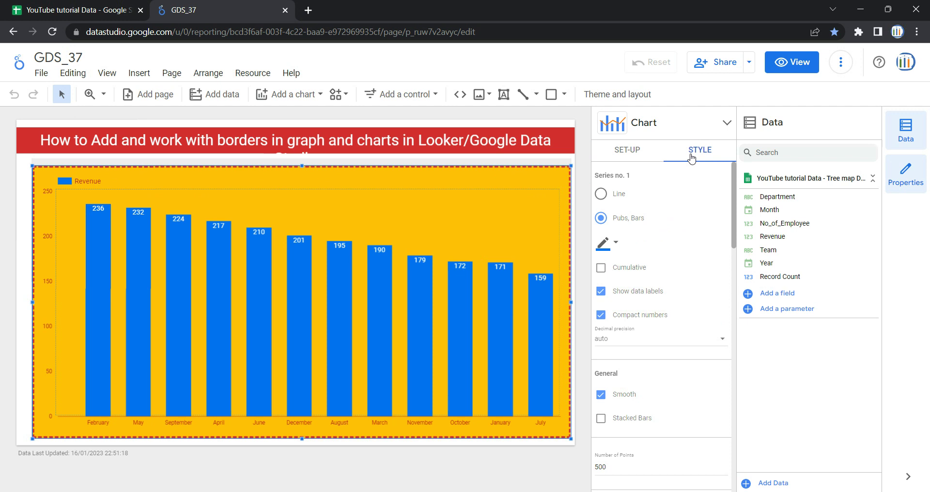
{"action": "scroll", "coordinate": [677, 241], "scroll_direction": "down", "scroll_amount": 8}
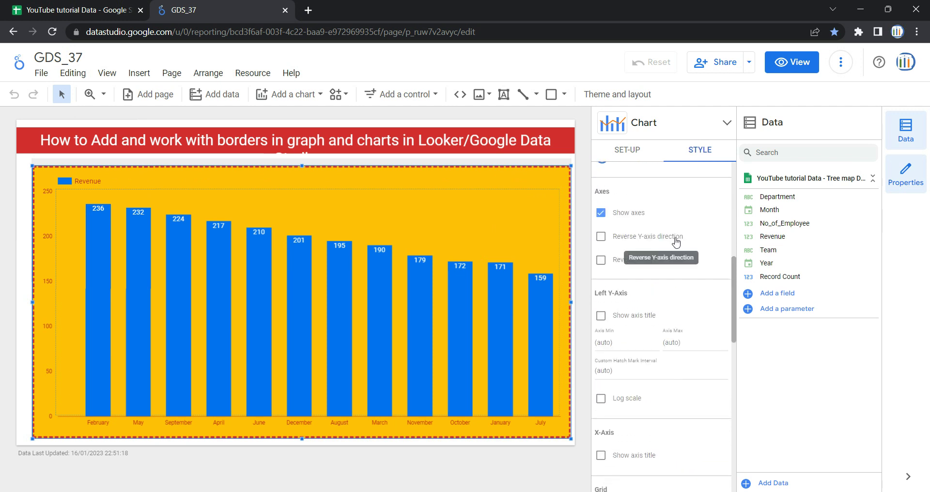
{"action": "scroll", "coordinate": [677, 241], "scroll_direction": "down", "scroll_amount": 10}
{"action": "scroll", "coordinate": [677, 241], "scroll_direction": "down", "scroll_amount": 3}
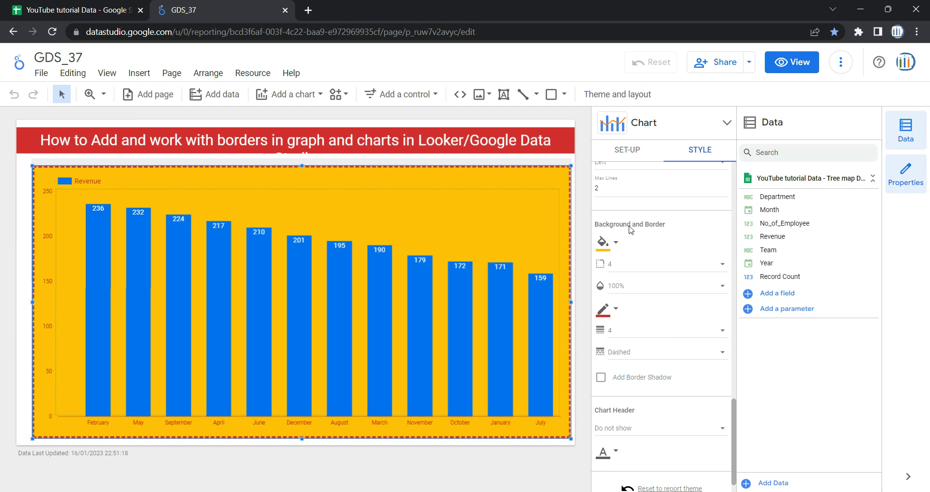
- Try teal, pink, purple and salmon red backgrounds, then settle on the light pink swatch
{"action": "left_click", "coordinate": [612, 248]}
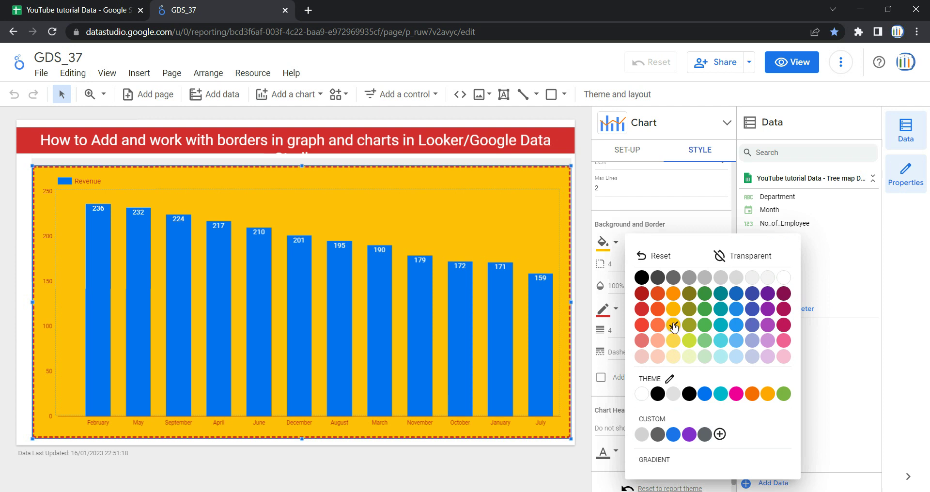
{"action": "left_click", "coordinate": [721, 331]}
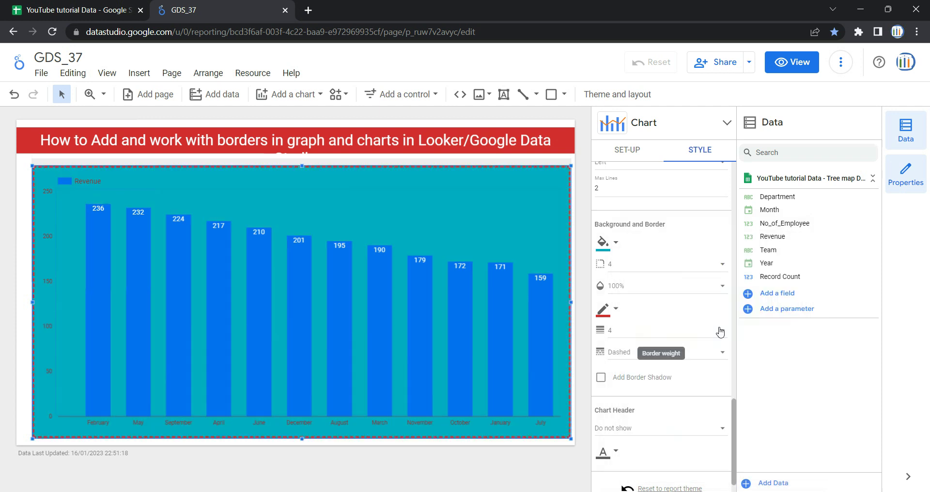
{"action": "left_click", "coordinate": [605, 244]}
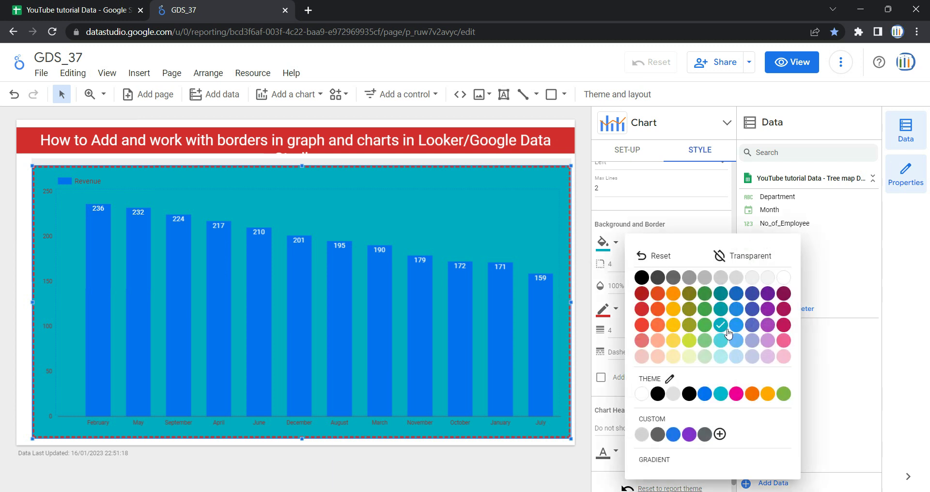
{"action": "left_click", "coordinate": [781, 343]}
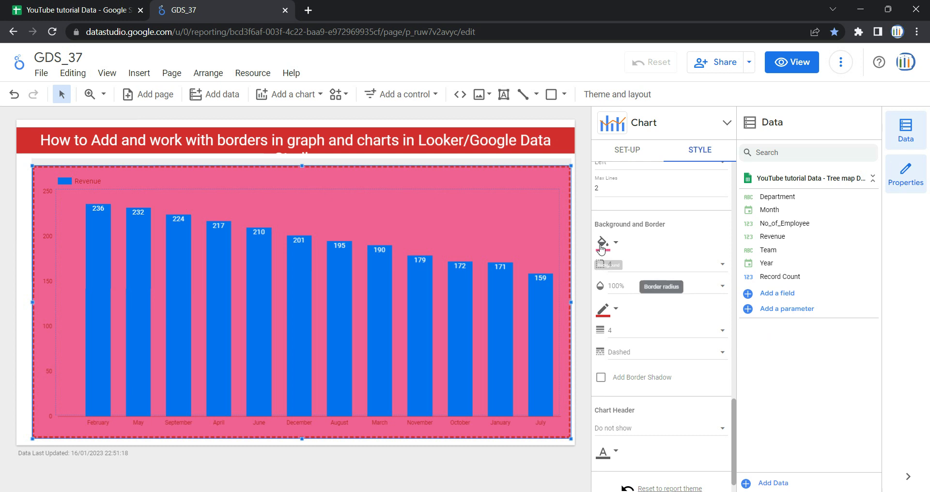
{"action": "left_click", "coordinate": [602, 242]}
{"action": "left_click", "coordinate": [769, 326]}
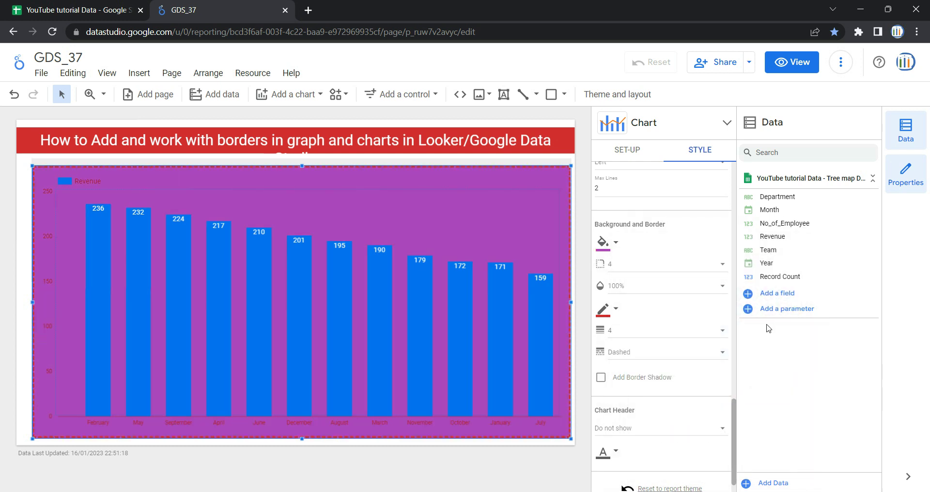
{"action": "left_click", "coordinate": [616, 242]}
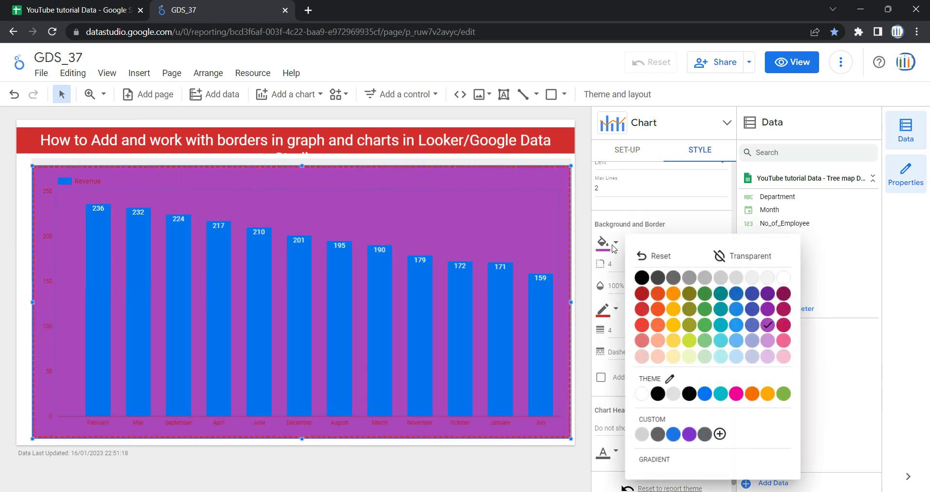
{"action": "left_click", "coordinate": [642, 340]}
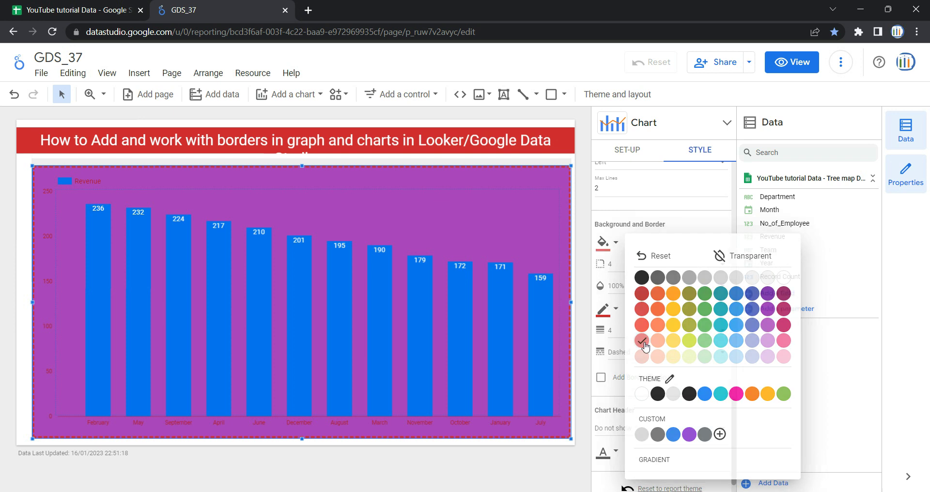
{"action": "left_click", "coordinate": [603, 242]}
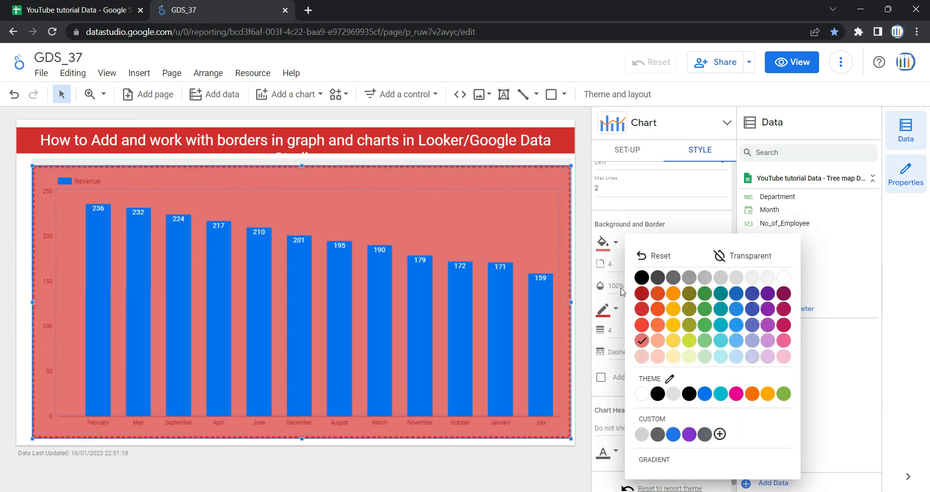
{"action": "left_click", "coordinate": [643, 356]}
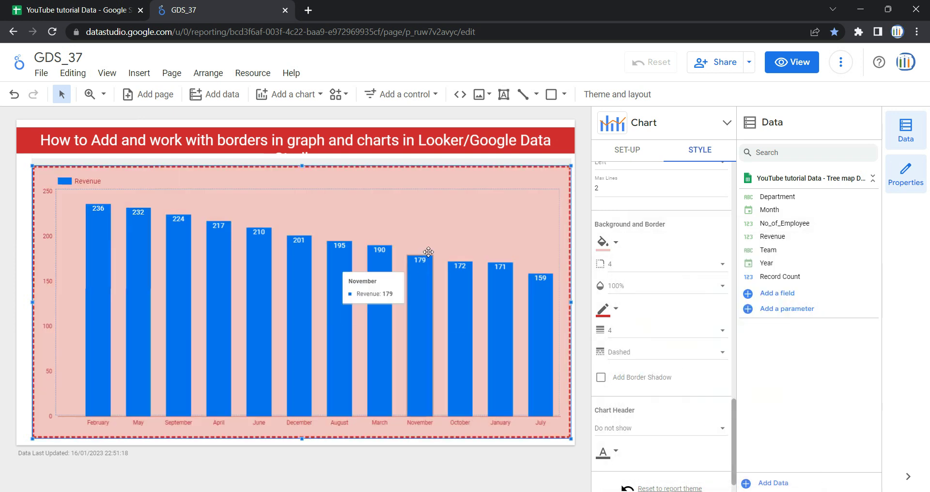
{"action": "left_click", "coordinate": [602, 247]}
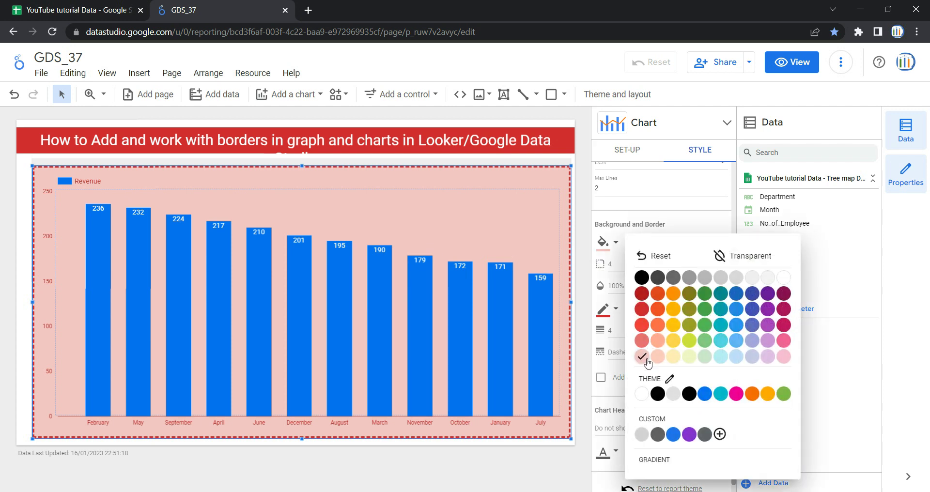
{"action": "left_click", "coordinate": [683, 225]}
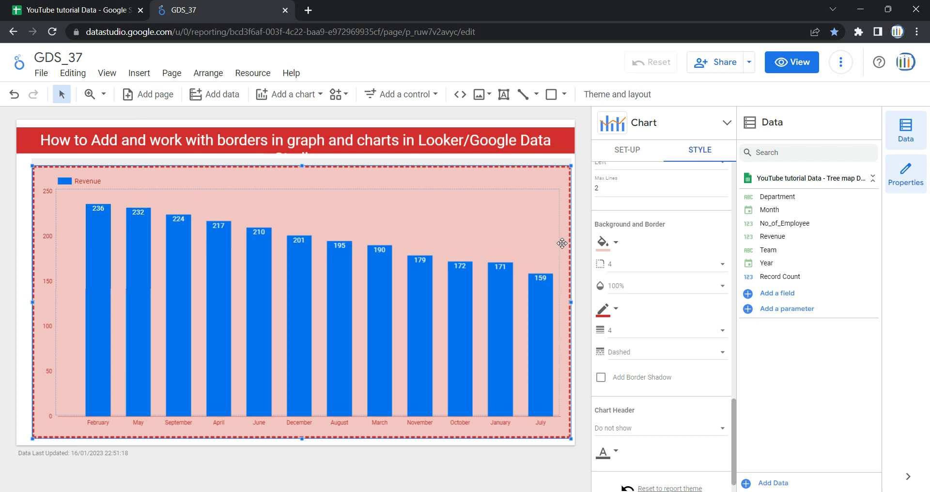
- Set the bar chart's border radius to 100 for strongly rounded corners
{"action": "left_click", "coordinate": [642, 265]}
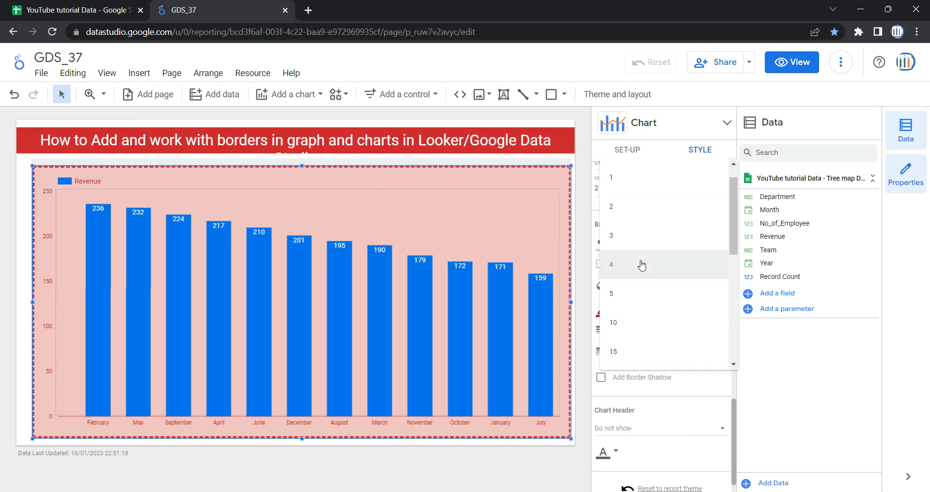
{"action": "scroll", "coordinate": [649, 300], "scroll_direction": "down", "scroll_amount": 5}
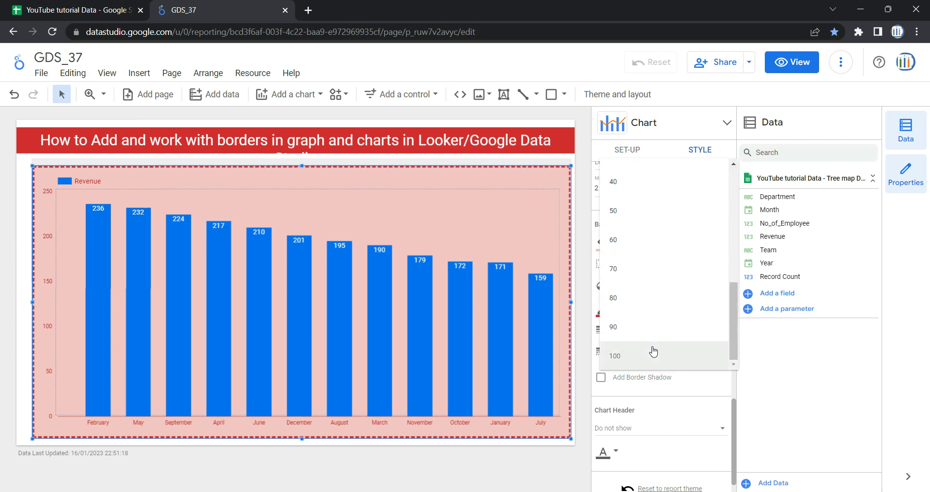
{"action": "left_click", "coordinate": [653, 353]}
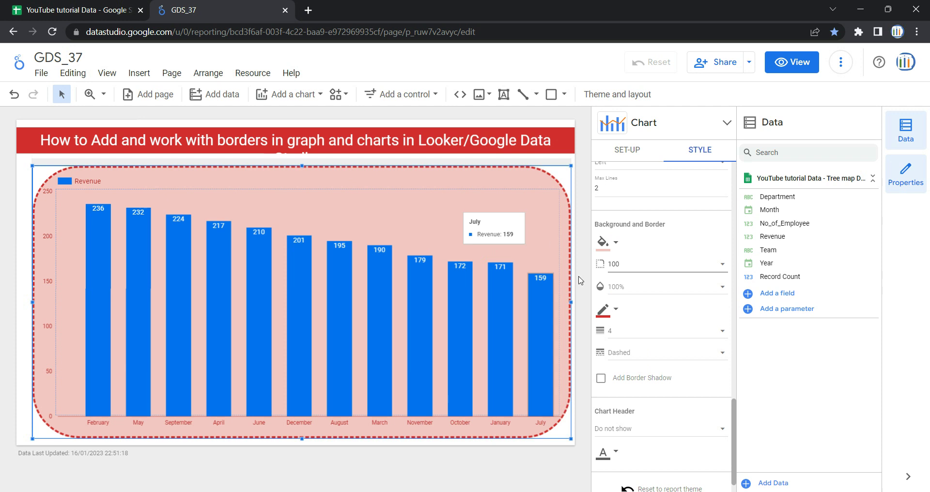
{"action": "left_click", "coordinate": [623, 290]}
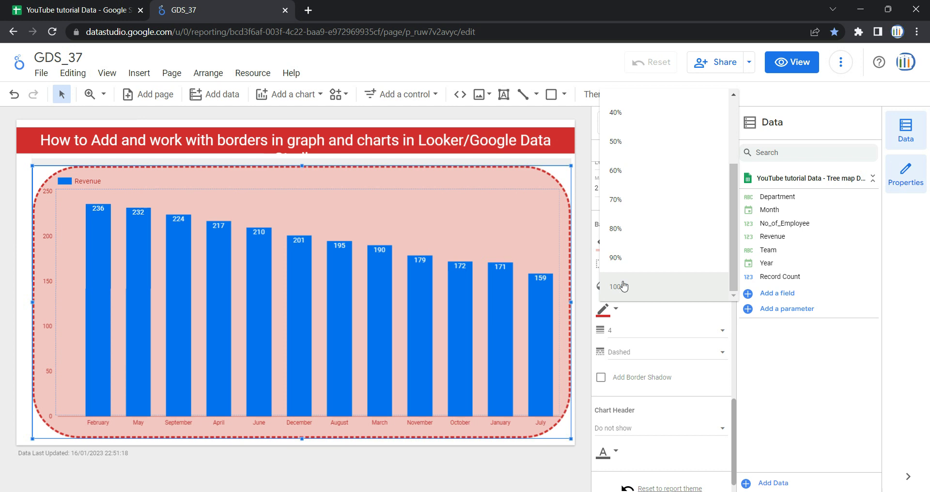
{"action": "scroll", "coordinate": [625, 274], "scroll_direction": "up", "scroll_amount": 3}
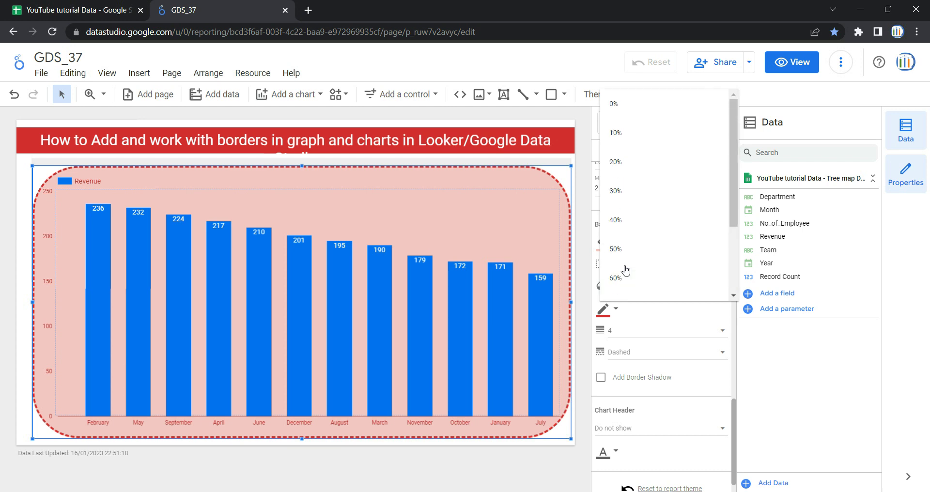
{"action": "left_click", "coordinate": [631, 116]}
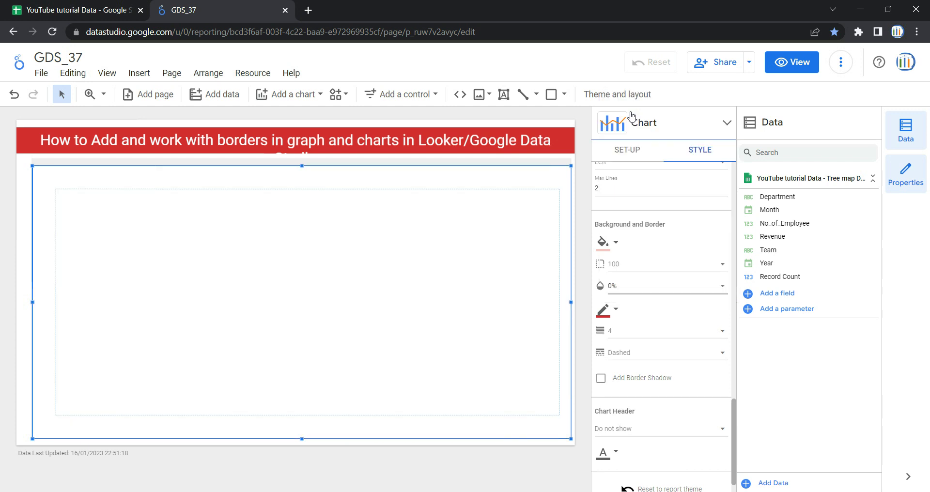
{"action": "left_click", "coordinate": [653, 286]}
{"action": "scroll", "coordinate": [666, 367], "scroll_direction": "down", "scroll_amount": 3}
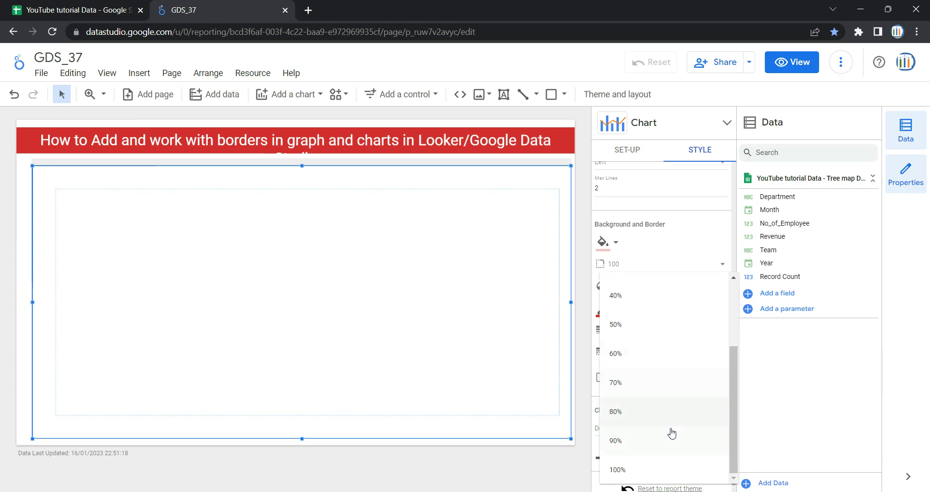
{"action": "left_click", "coordinate": [665, 468]}
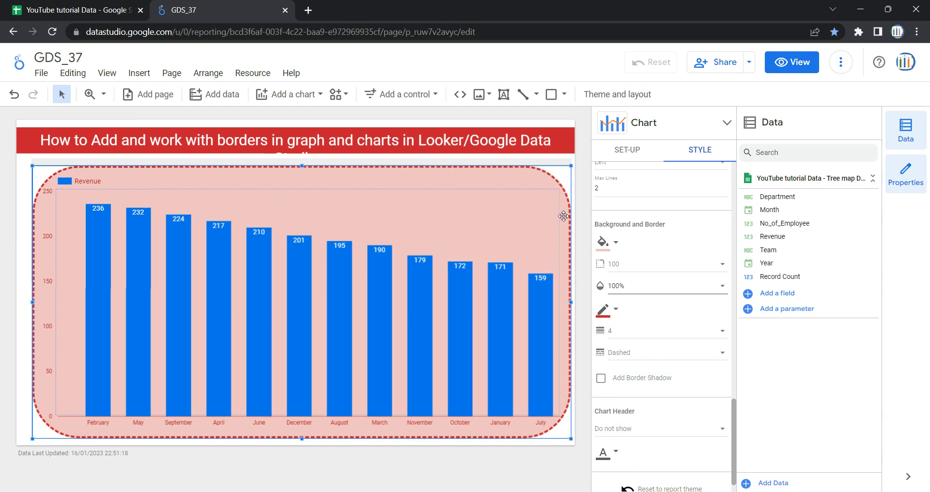
- Make the chart border black and set its weight to 5, after briefly trying 3
{"action": "left_click", "coordinate": [609, 315]}
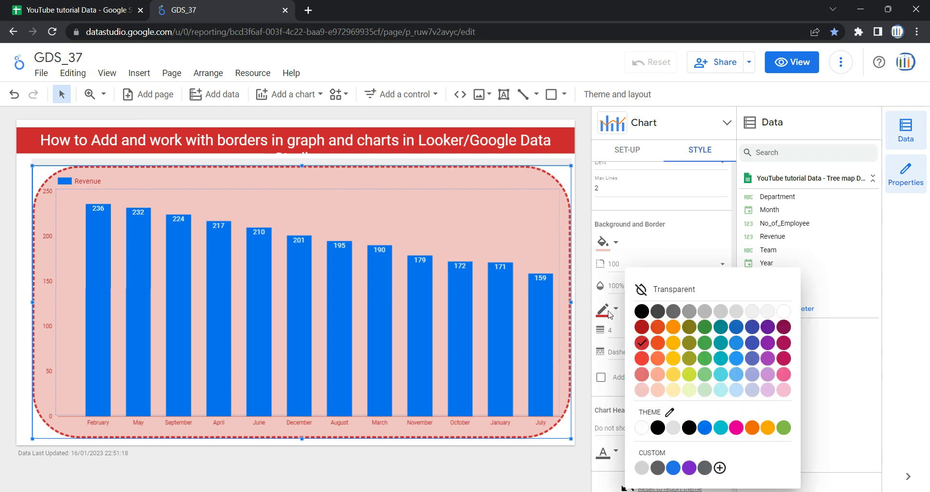
{"action": "left_click", "coordinate": [641, 311]}
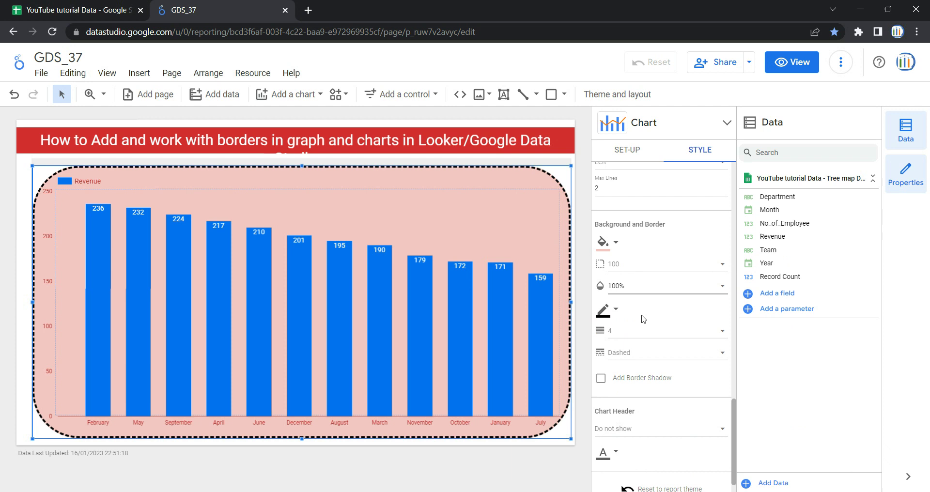
{"action": "left_click", "coordinate": [616, 336]}
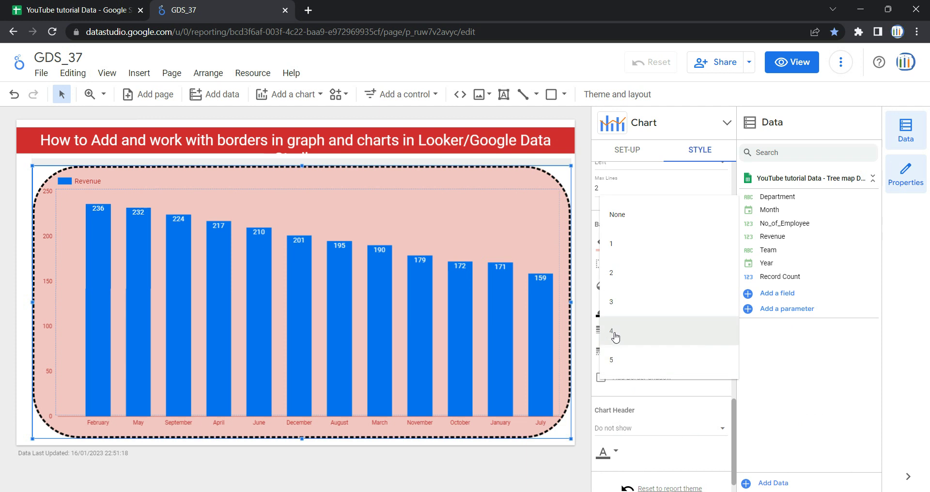
{"action": "left_click", "coordinate": [636, 309]}
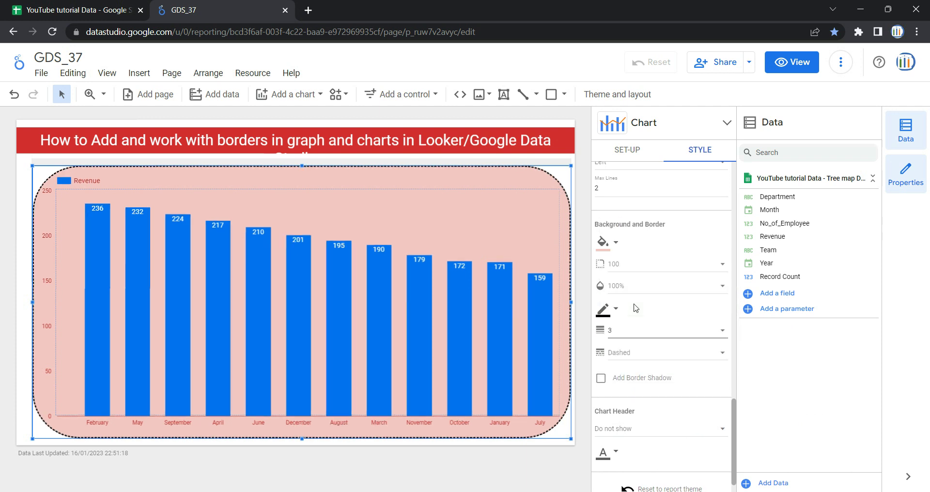
{"action": "left_click", "coordinate": [630, 330]}
{"action": "left_click", "coordinate": [639, 384]}
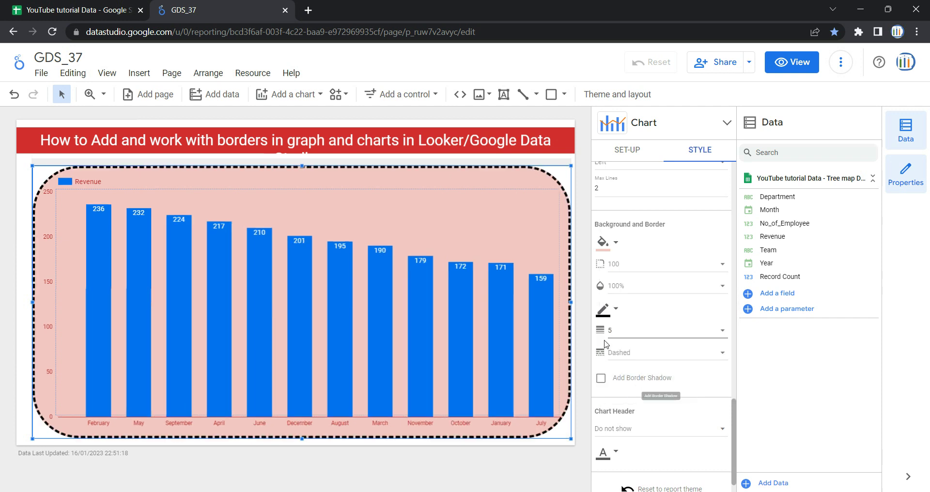
- Try Solid, Dashed and Dotted border styles, then set the chart border to Double
{"action": "left_click", "coordinate": [627, 356]}
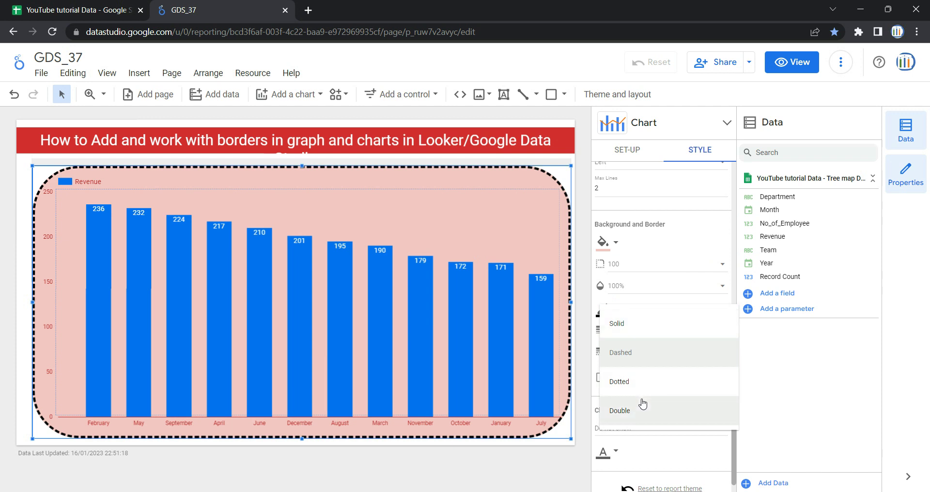
{"action": "left_click", "coordinate": [642, 329]}
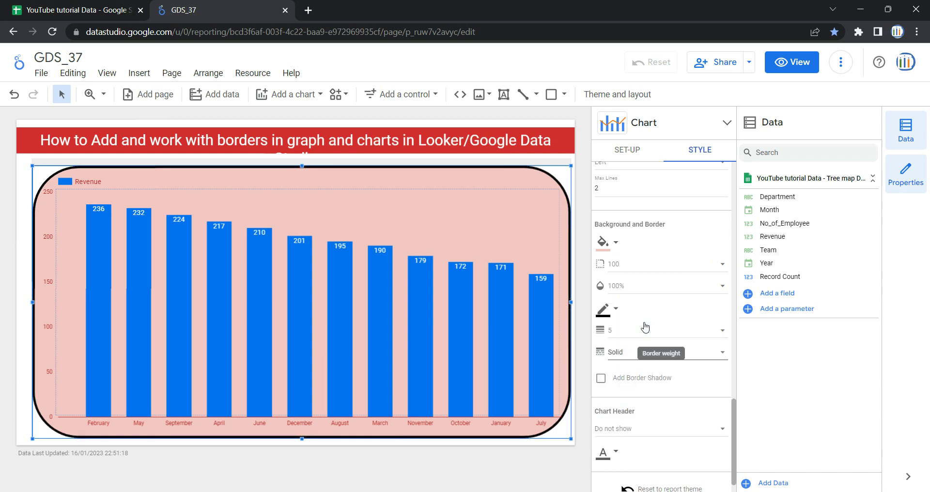
{"action": "left_click", "coordinate": [639, 353]}
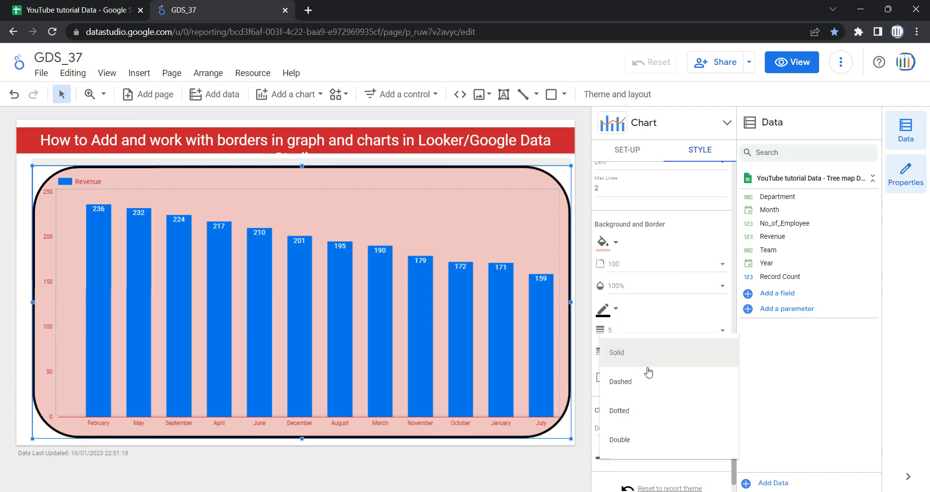
{"action": "left_click", "coordinate": [650, 381]}
{"action": "left_click", "coordinate": [635, 354]}
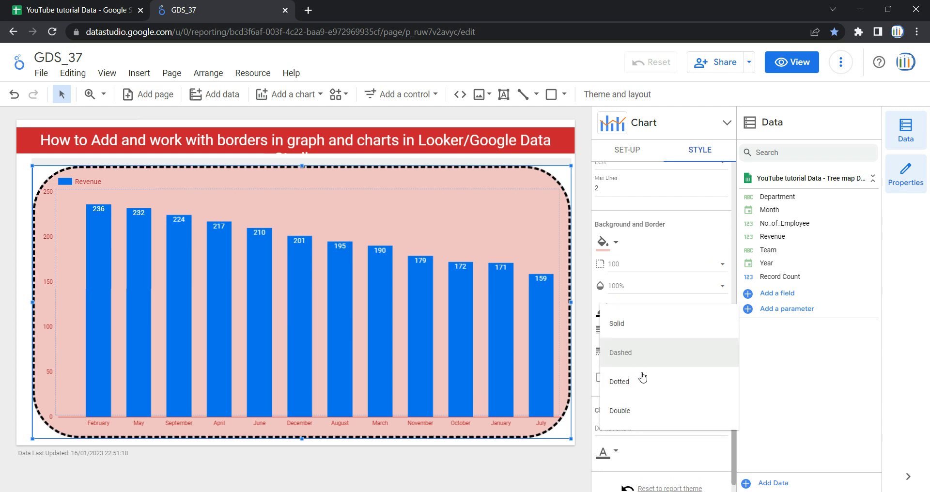
{"action": "left_click", "coordinate": [643, 383]}
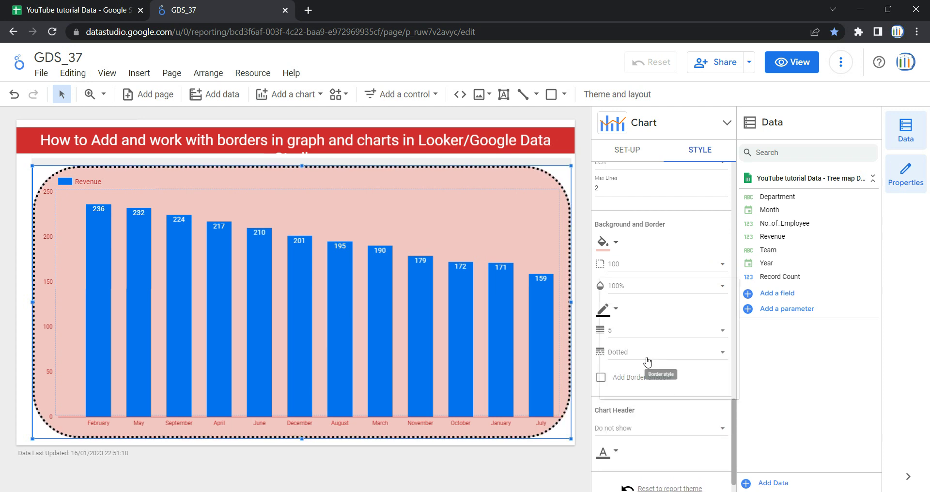
{"action": "left_click", "coordinate": [642, 353]}
{"action": "left_click", "coordinate": [658, 388]}
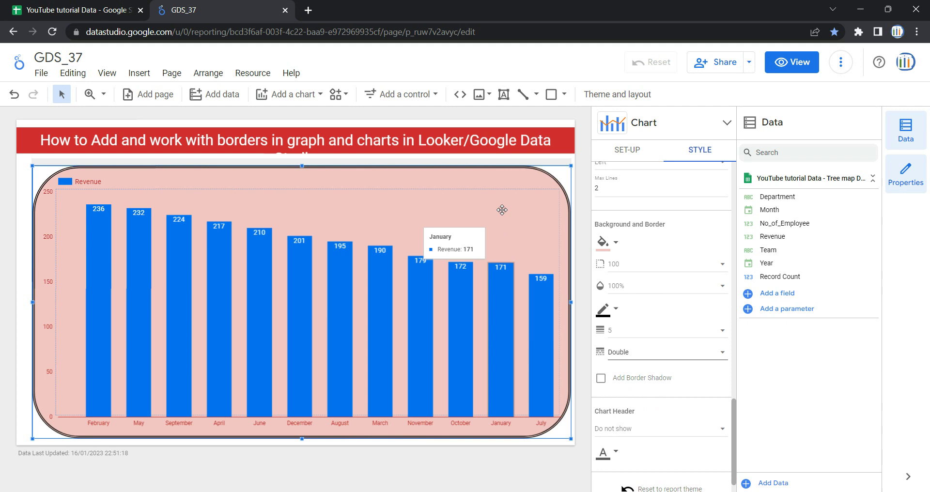
- Switch the report to View mode to preview the finished Revenue bar chart
{"action": "left_click", "coordinate": [785, 62]}
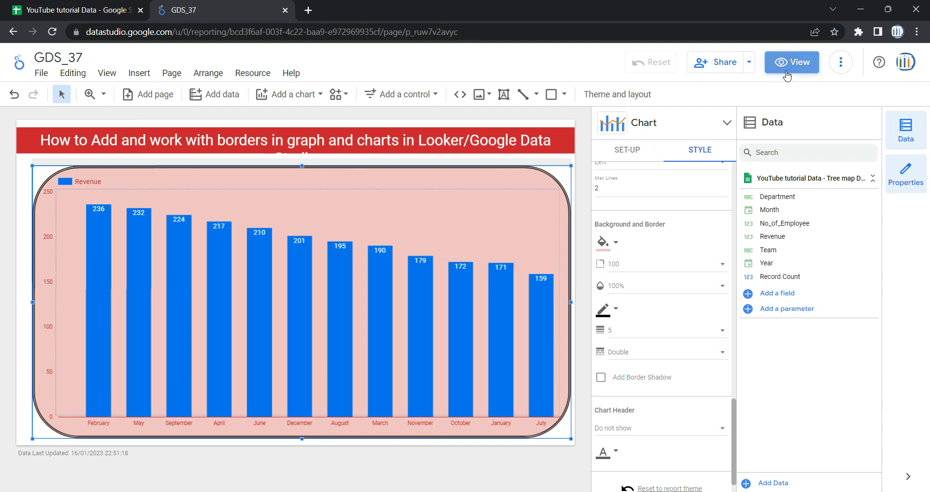